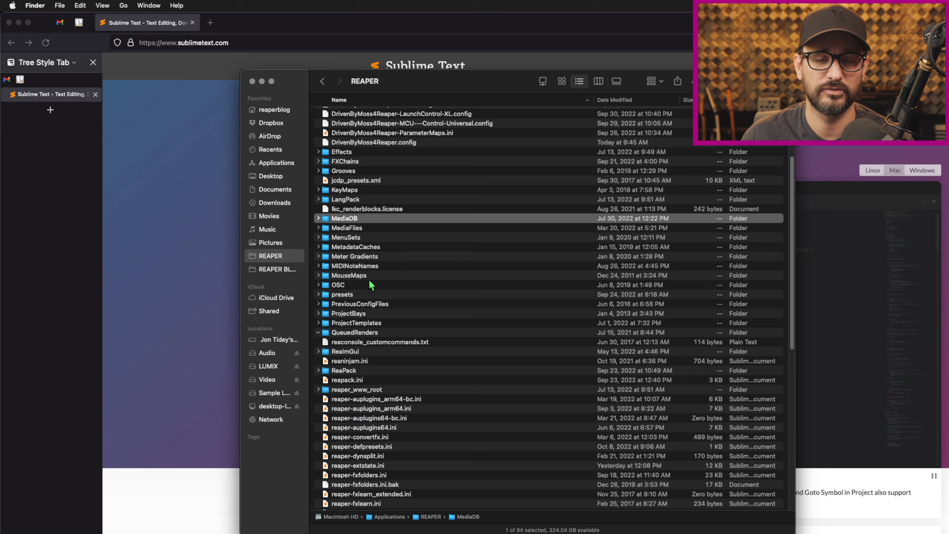
Step: Open the MediaDB folder inside the REAPER folder and move its window clear of the other windows
double_click(361, 219)
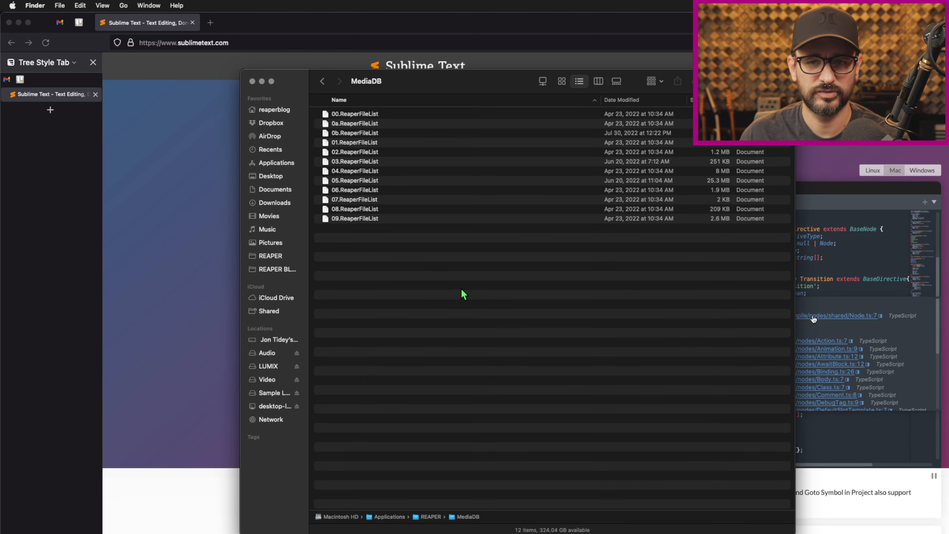
key("super+a")
left_click(420, 285)
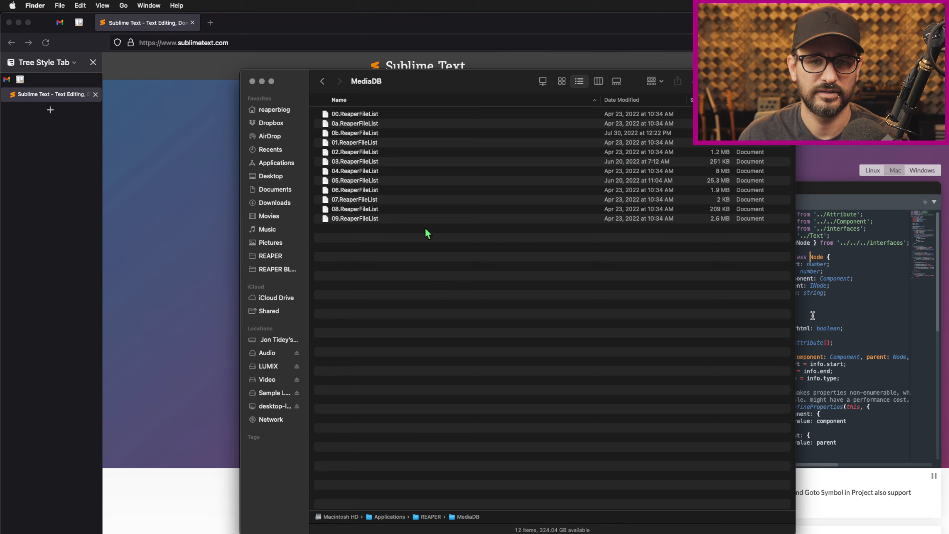
left_click_drag(387, 85, 337, 304)
Step: Switch to Sublime Text and open 00.ReaperFileList from the MediaDB folder in it
key("super+w")
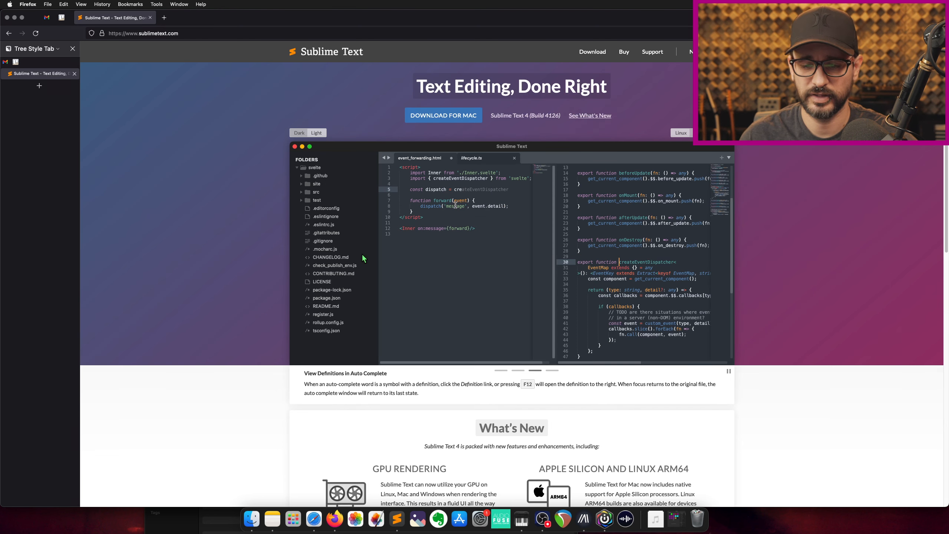
left_click(394, 523)
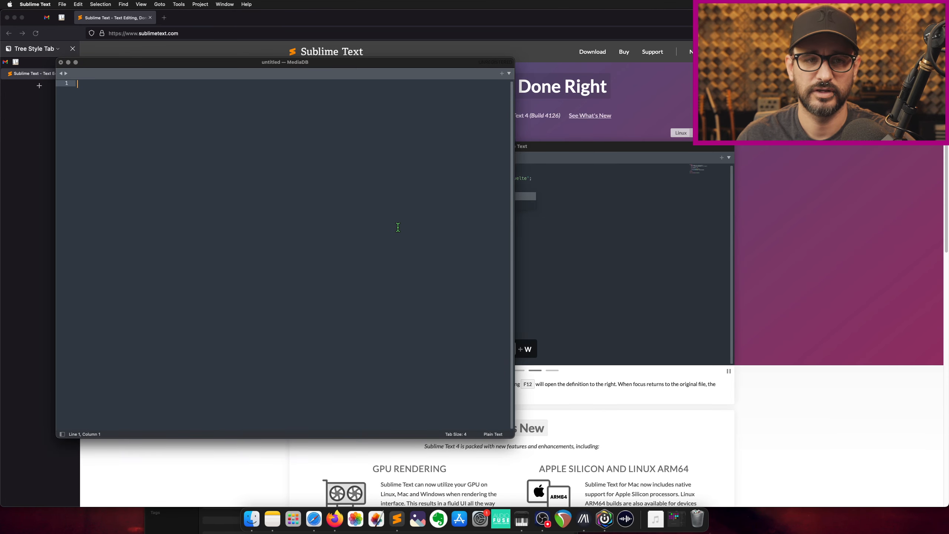
left_click(252, 519)
left_click_drag(339, 232, 475, 169)
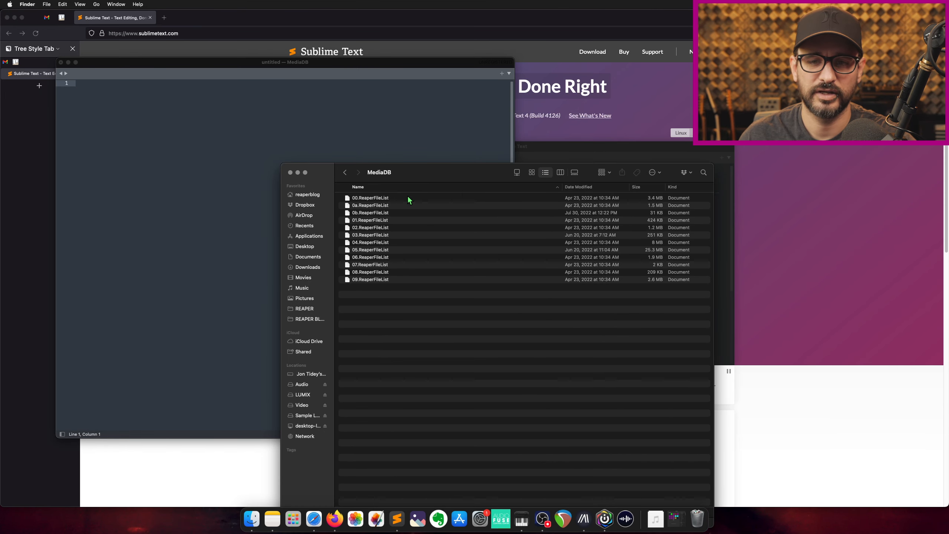
left_click_drag(385, 196, 193, 151)
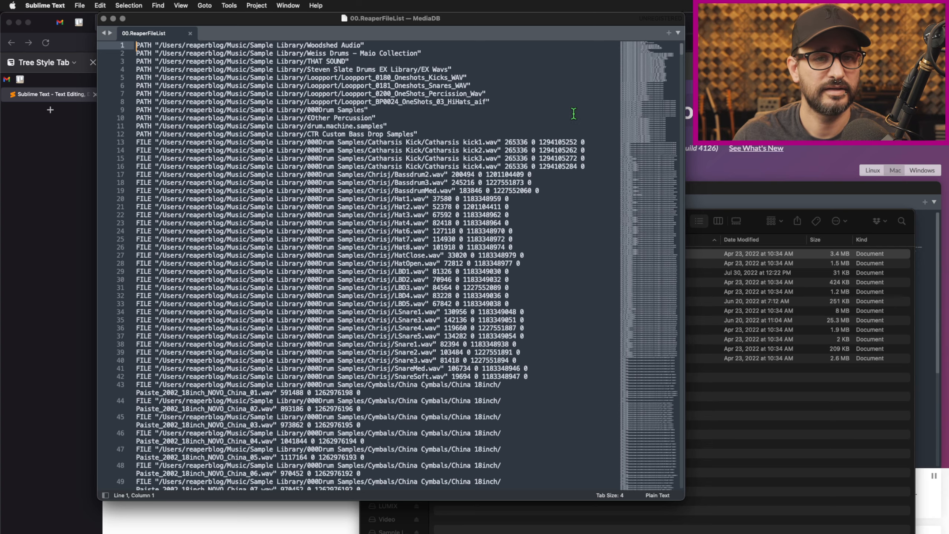
Step: Select the path prefix /Users/reaperblog/Music/ in 00.ReaperFileList and start a find-and-replace with it as the search text
left_click_drag(535, 43, 532, 55)
left_click_drag(680, 71, 679, 43)
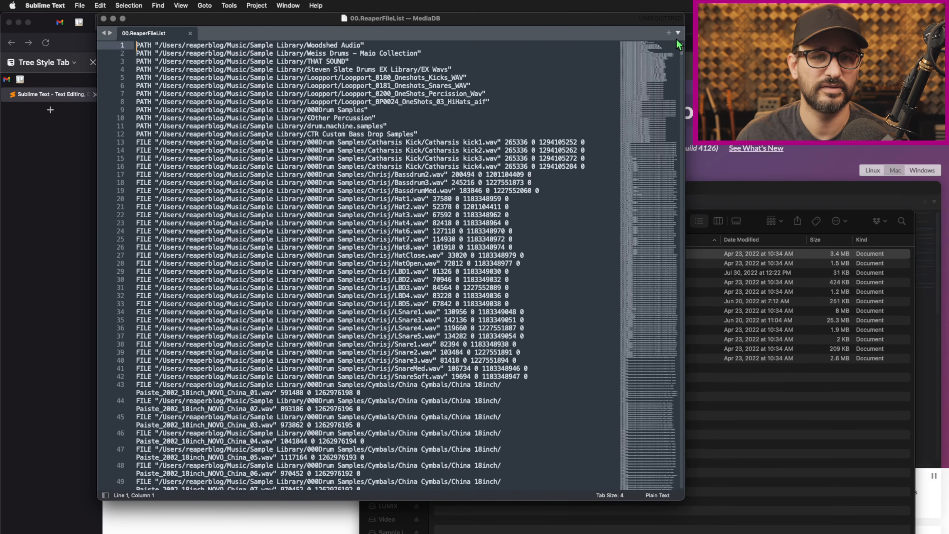
left_click(262, 61)
left_click_drag(160, 44, 245, 46)
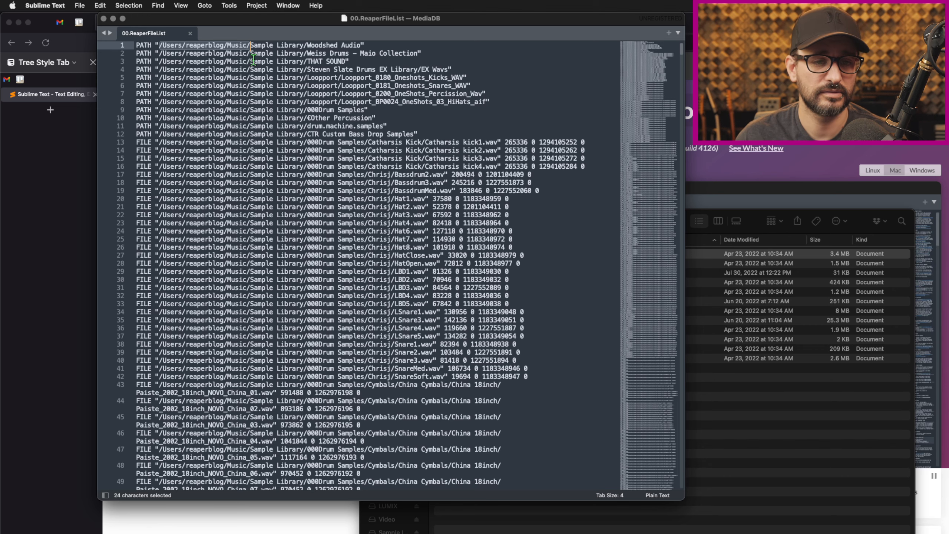
left_click_drag(685, 51, 683, 495)
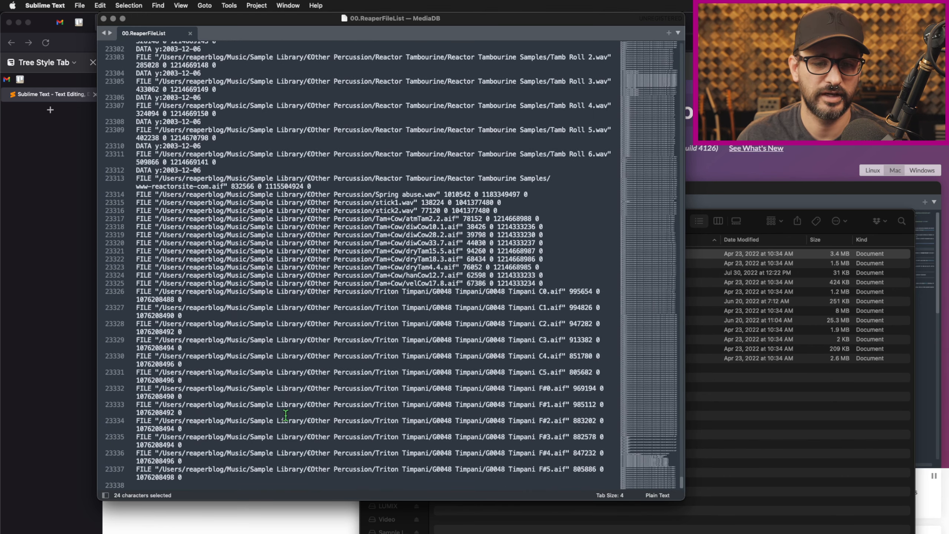
left_click(297, 187)
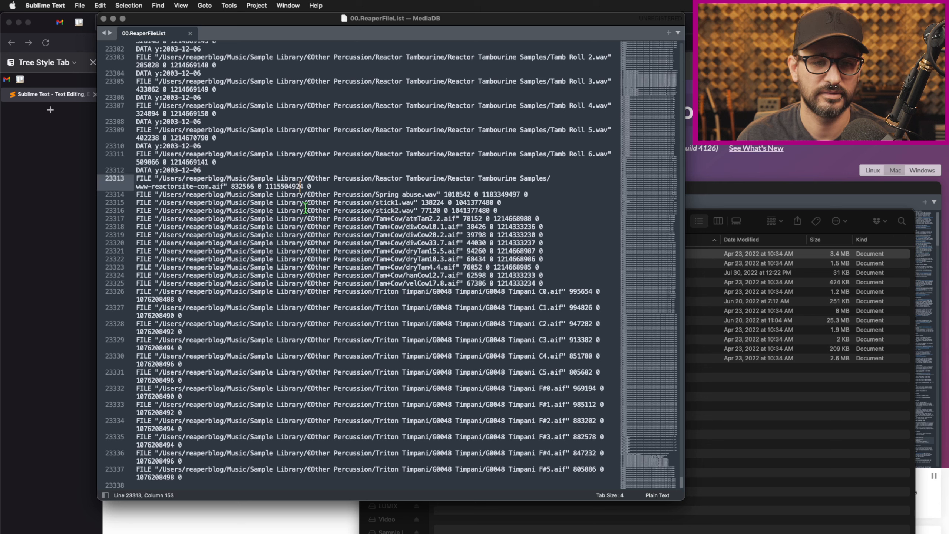
left_click(471, 155)
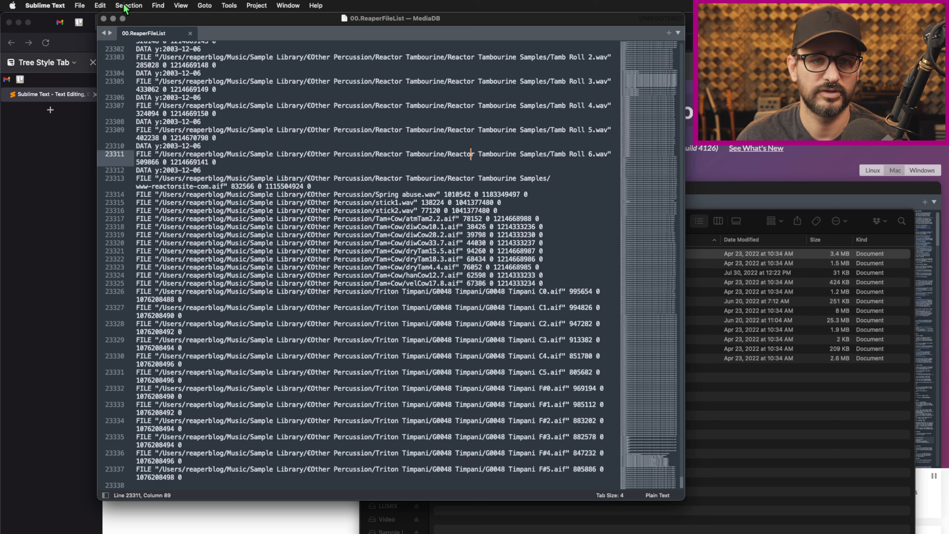
left_click(164, 6)
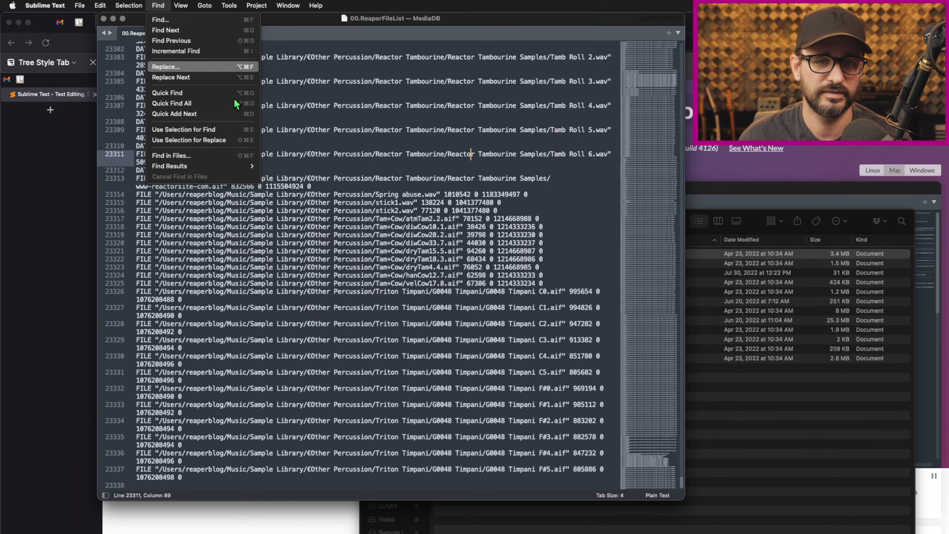
left_click(334, 120)
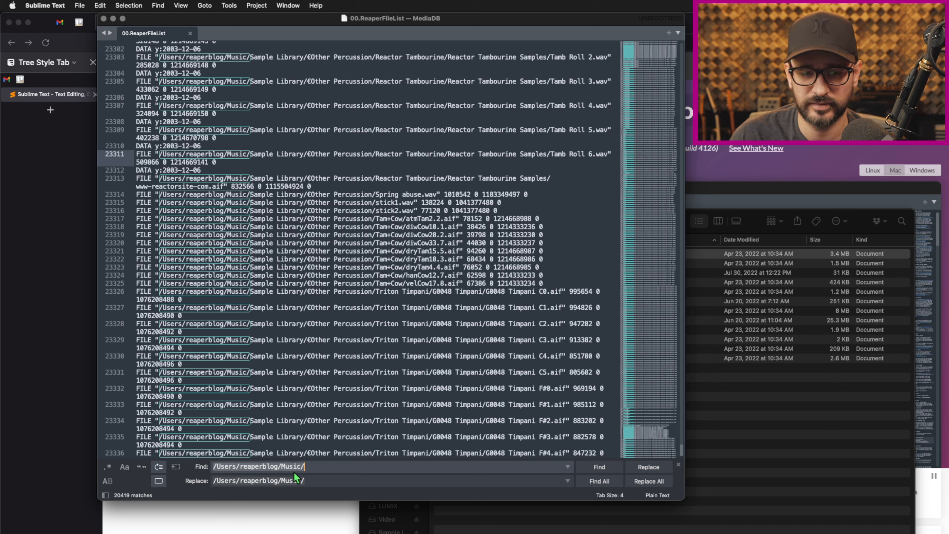
left_click(321, 480)
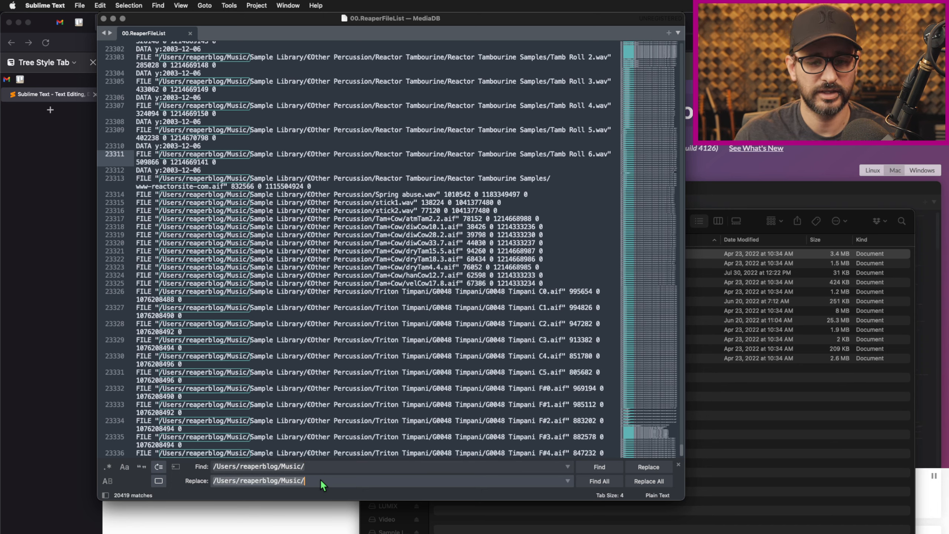
Step: Switch to Finder, open the Sample Library drive and copy its pathname
left_click(759, 220)
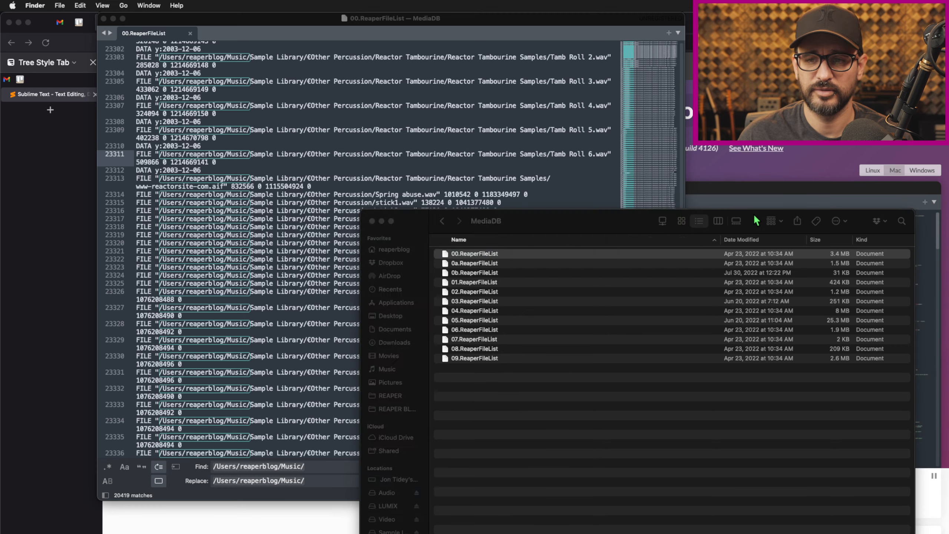
left_click_drag(493, 223, 484, 60)
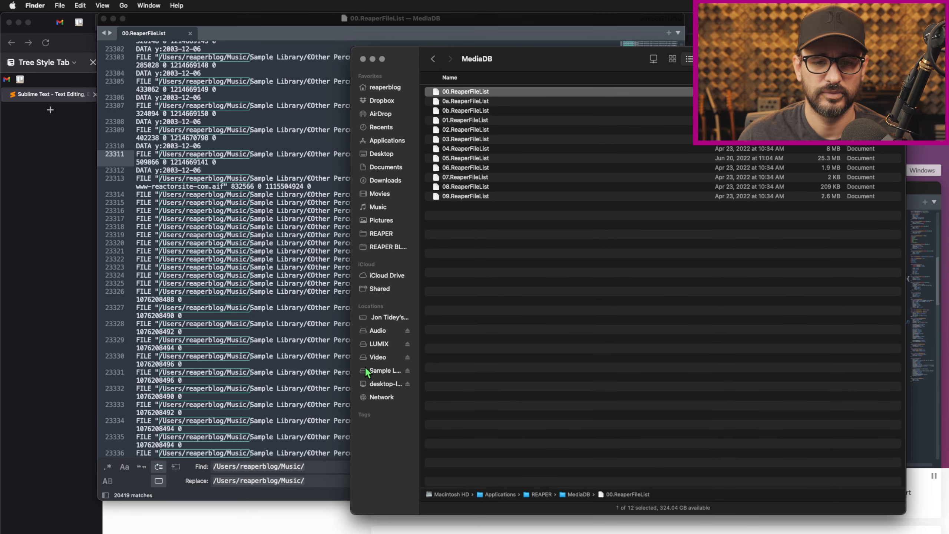
left_click(384, 370)
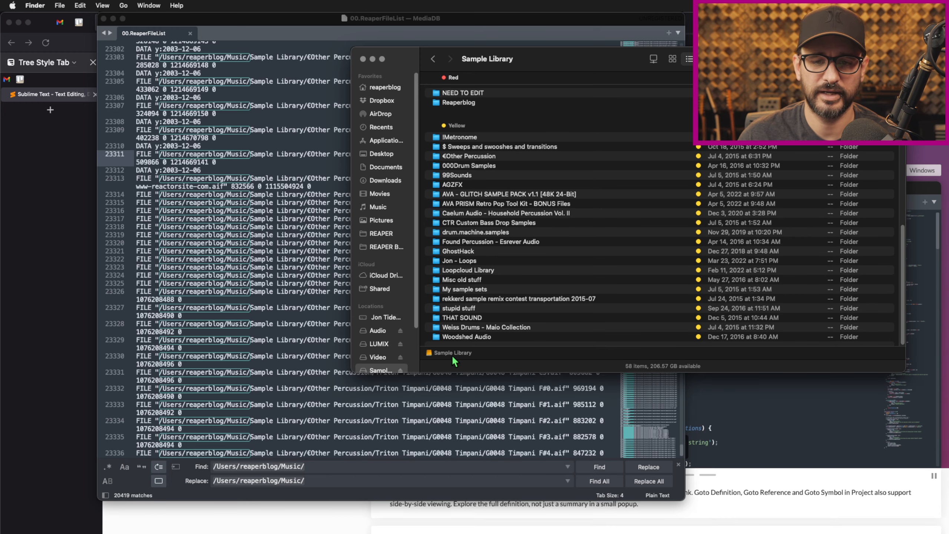
right_click(452, 353)
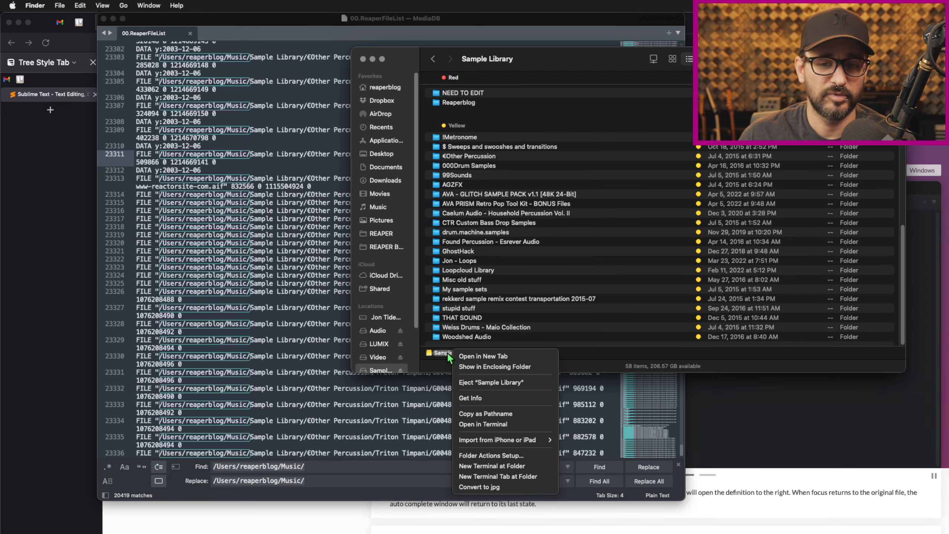
left_click(494, 413)
Step: Replace every /Users/reaperblog/Music/ in 00.ReaperFileList with the pasted pathname plus a trailing slash, /Volumes/Sample Library/
left_click(323, 485)
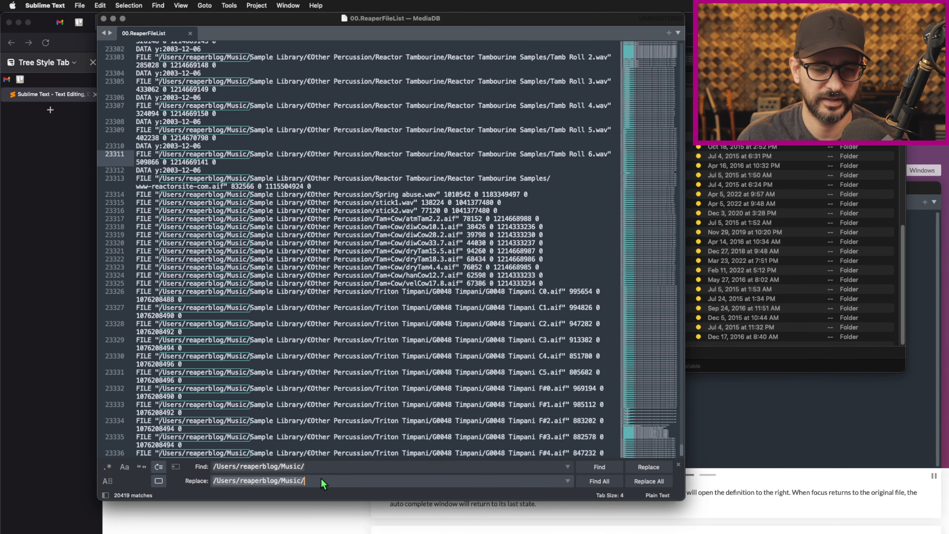
key("super+a")
key("super+v")
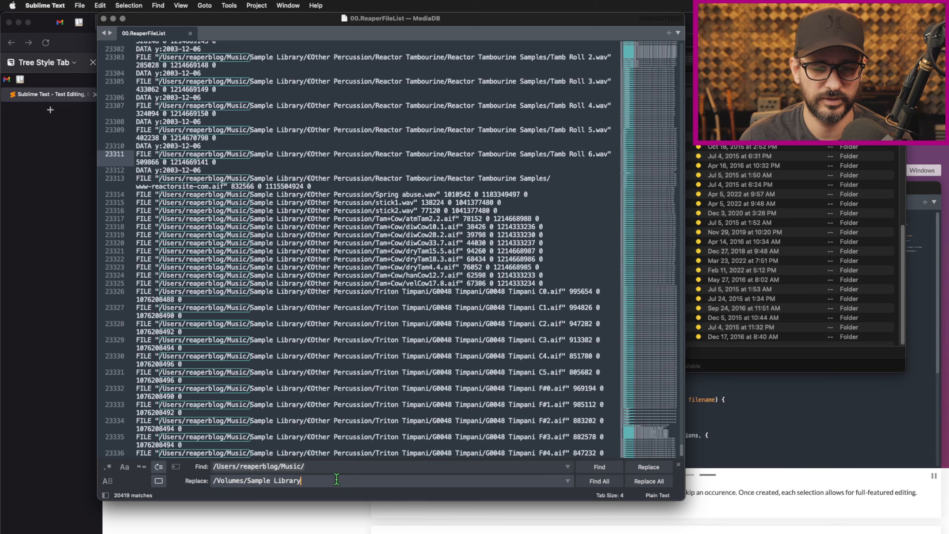
type("/")
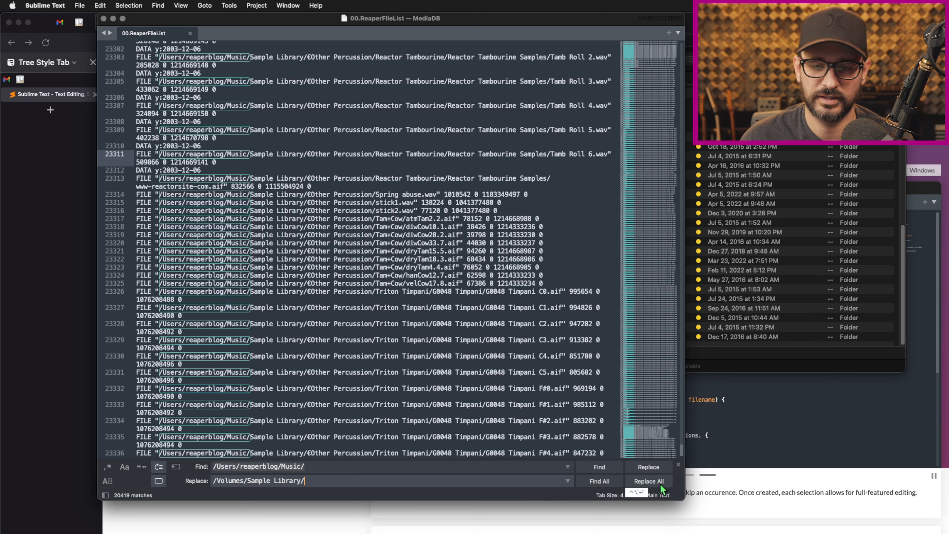
left_click(649, 481)
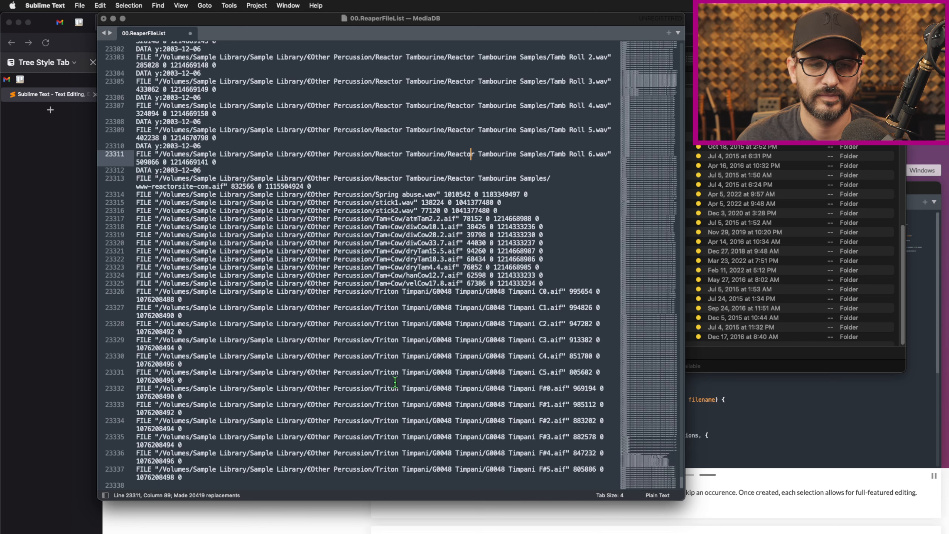
Step: Save 00.ReaperFileList and close it
left_click(407, 389)
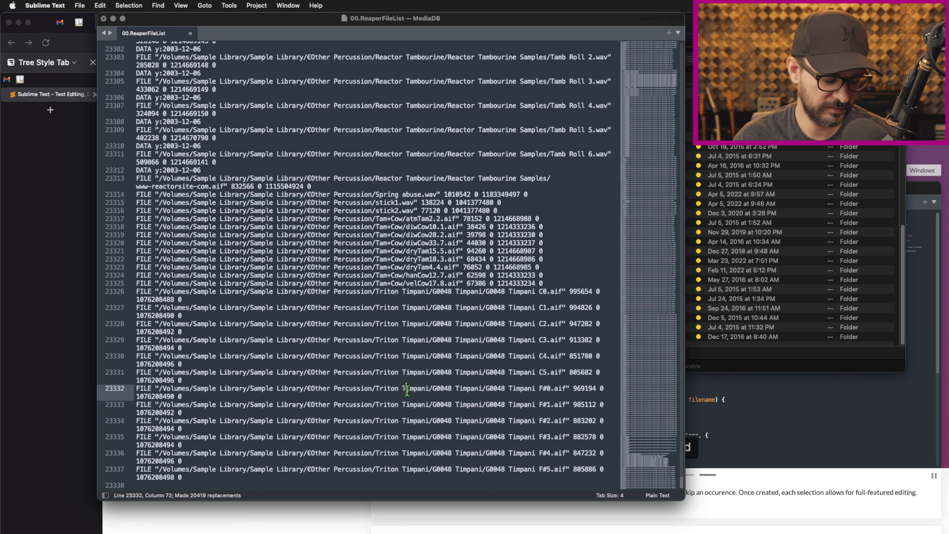
key("super+s")
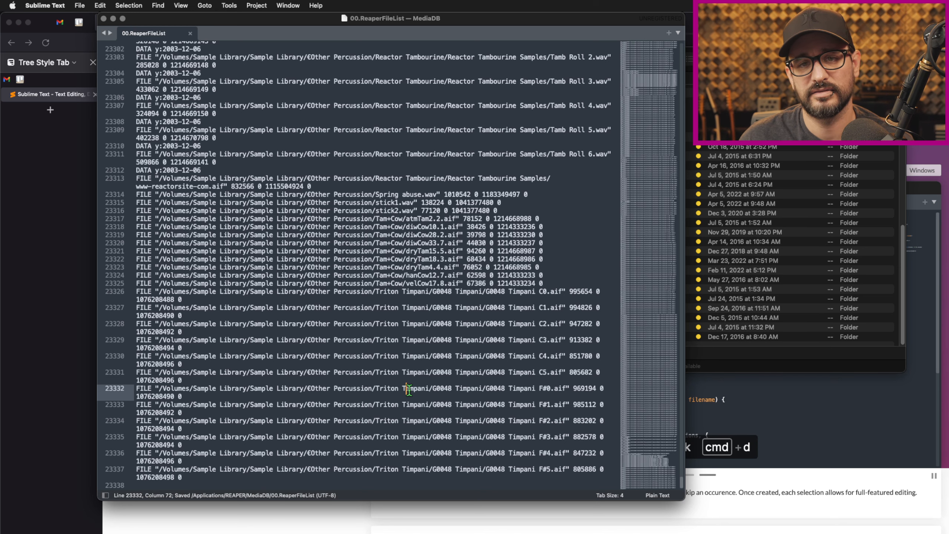
key("super+w")
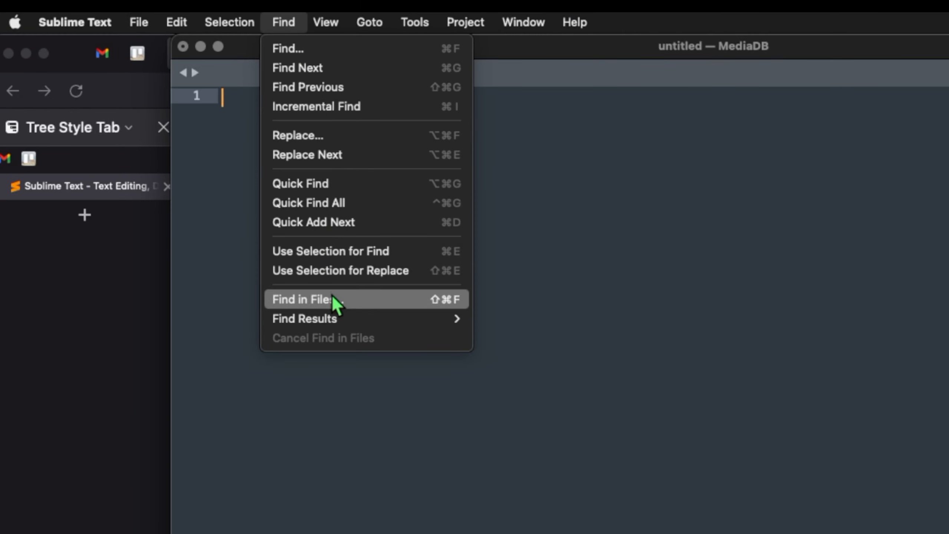
Step: Set up a Find in Files replacement of /Users/reaperblog/Music/ with /Volumes/Sample Library/ across /Applications/REAPER/MediaDB
left_click(565, 453)
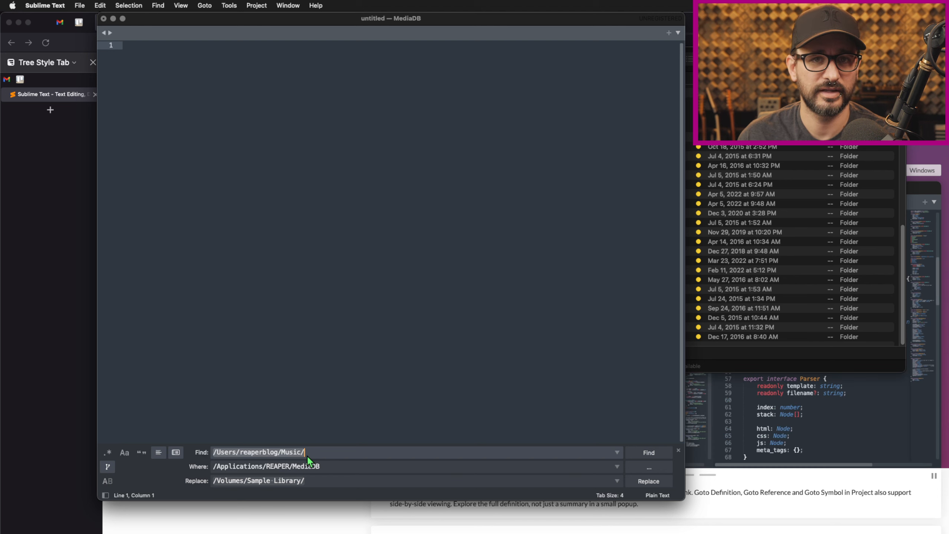
left_click(215, 466)
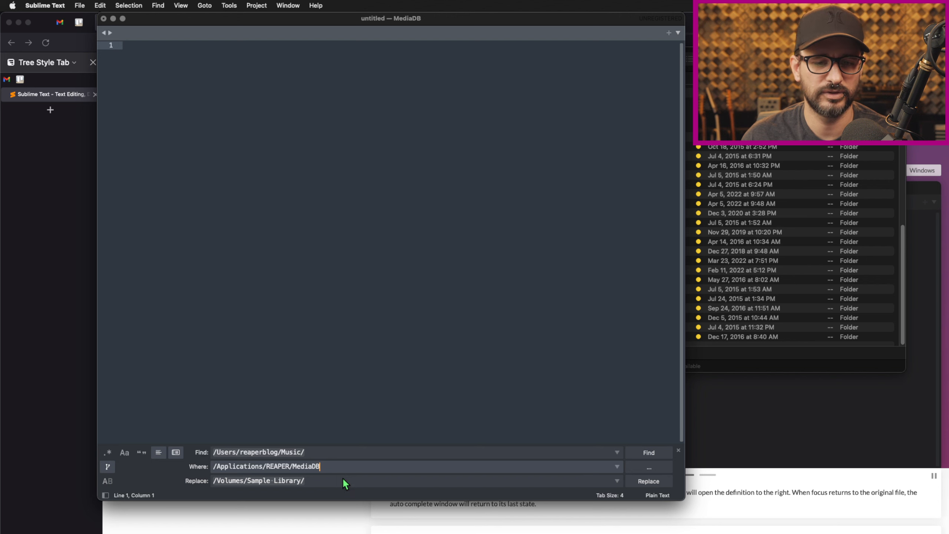
left_click(322, 482)
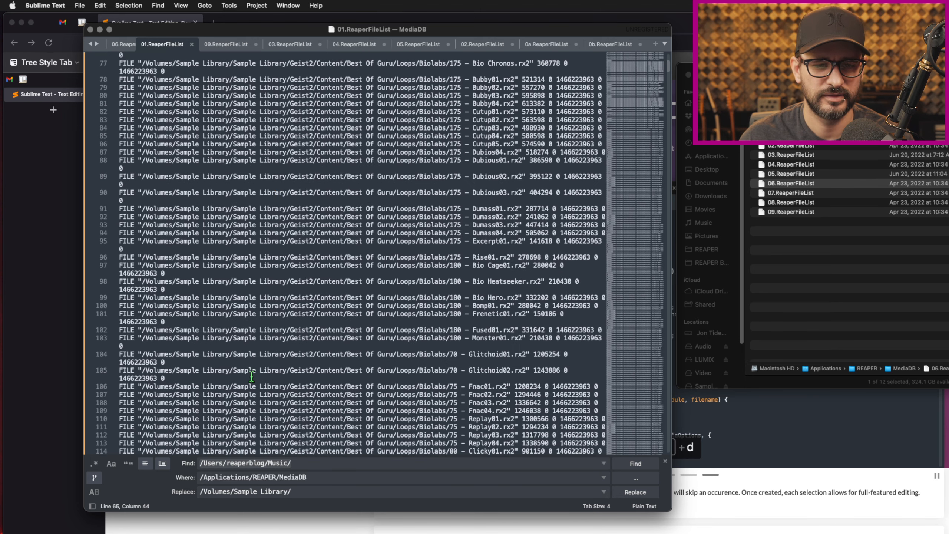
Step: Check the replaced paths in 06.ReaperFileList, and save and close both 06.ReaperFileList and 07.ReaperFileList
scroll(251, 376, "down", 3)
left_click(126, 45)
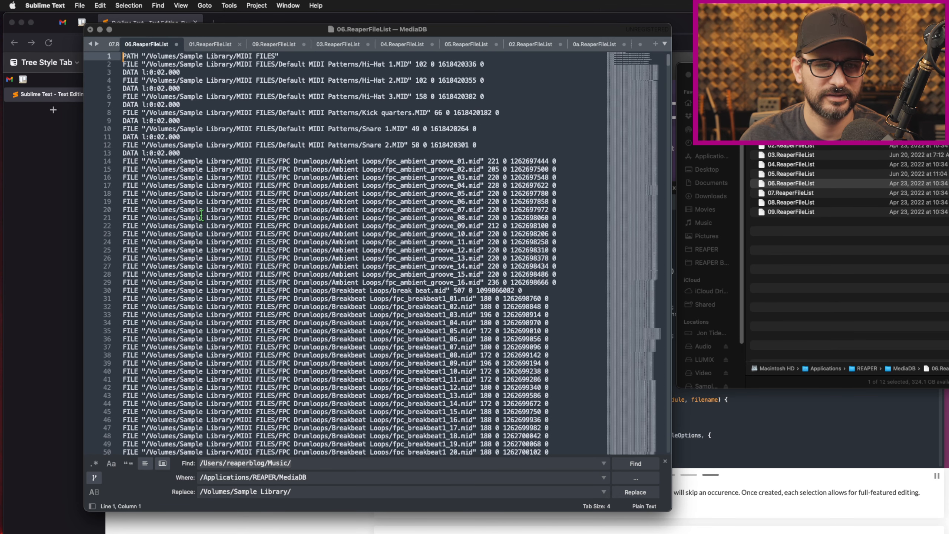
left_click(202, 195)
scroll(202, 199, "down", 20)
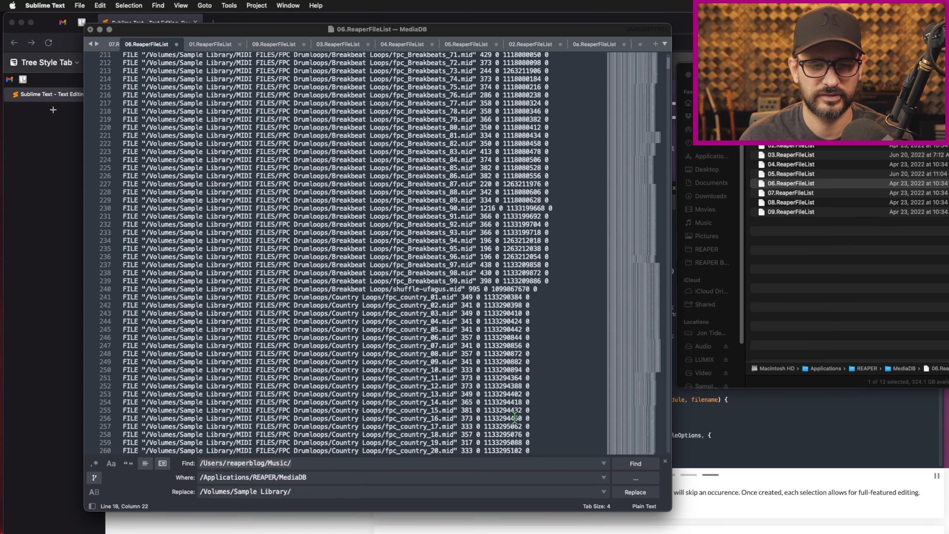
left_click(204, 193)
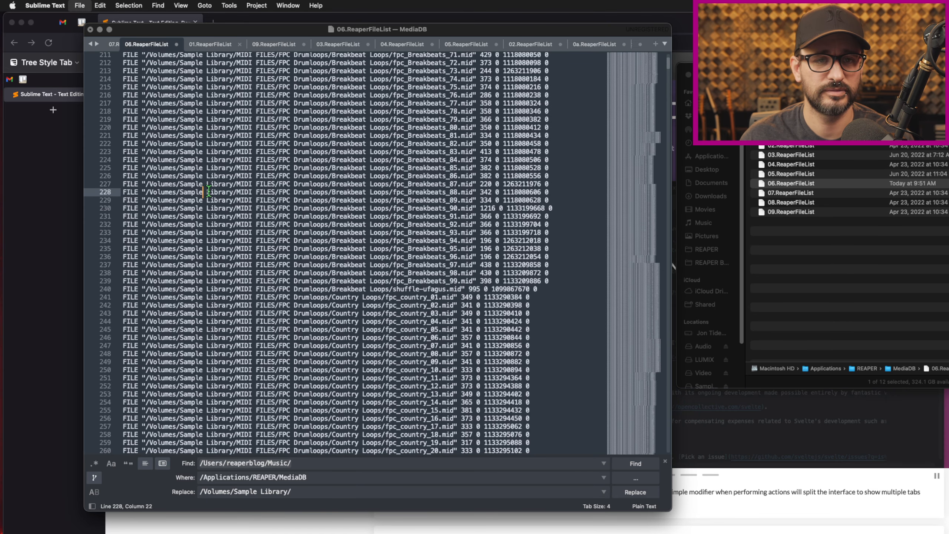
key("super+s")
key("super+w")
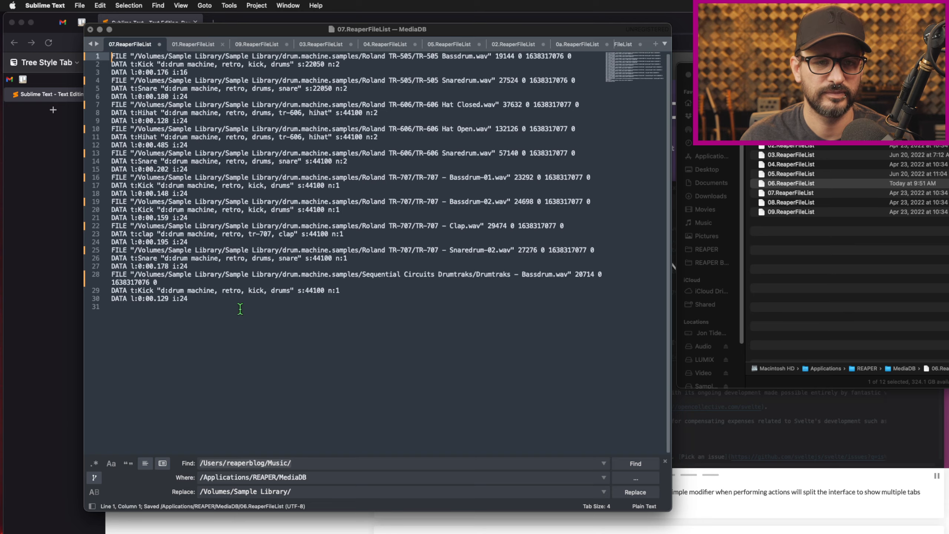
key("super+s")
key("super+w")
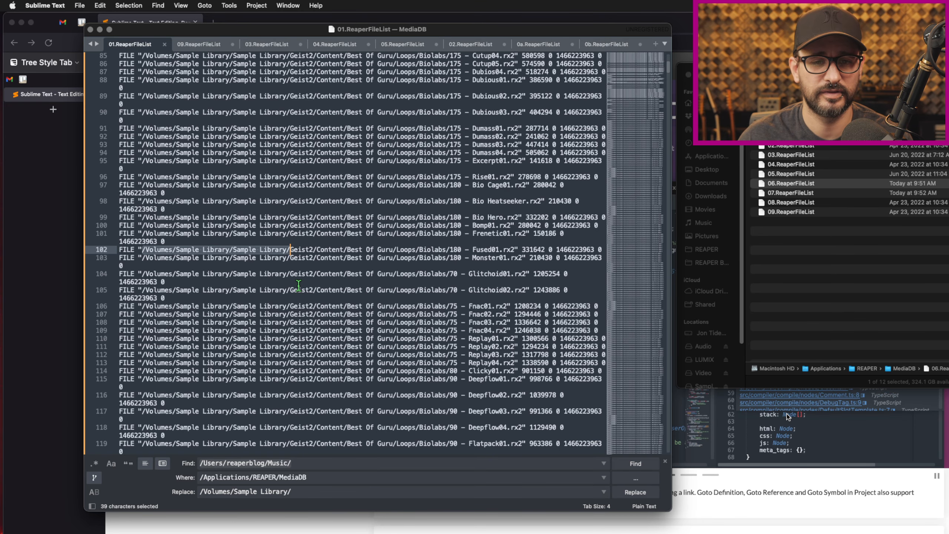
Step: Set the Find in Files search text to the duplicated prefix /Volumes/Sample Library/Sample Library/ copied from 01.ReaperFileList
key("super+c")
left_click(324, 462)
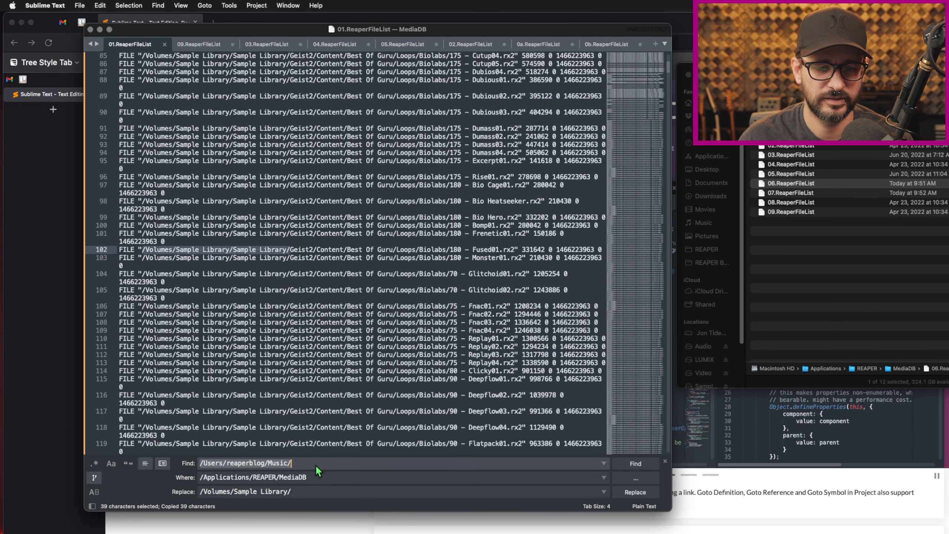
key("super+a")
key("super+v")
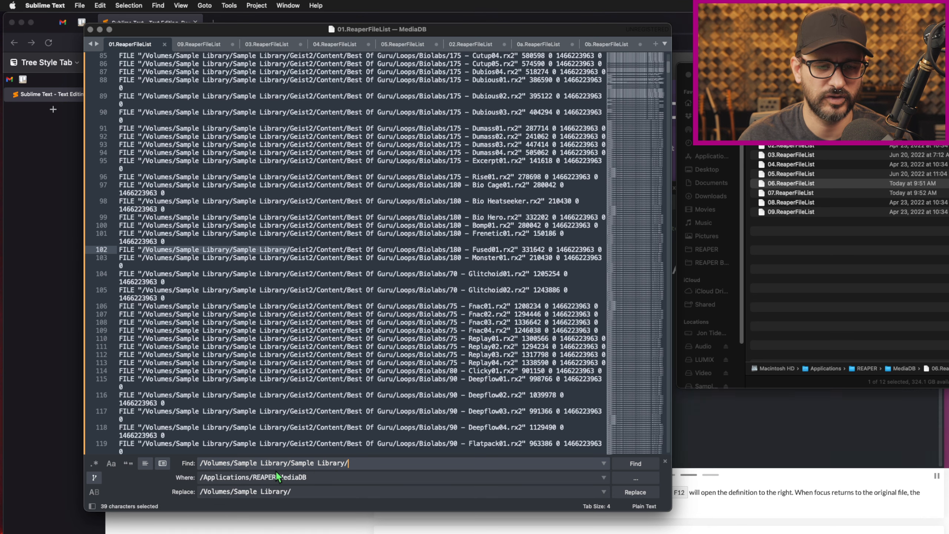
Step: Replace the duplicated prefix with /Volumes/Sample Library/ in all files under /Applications/REAPER/MediaDB
left_click(328, 491)
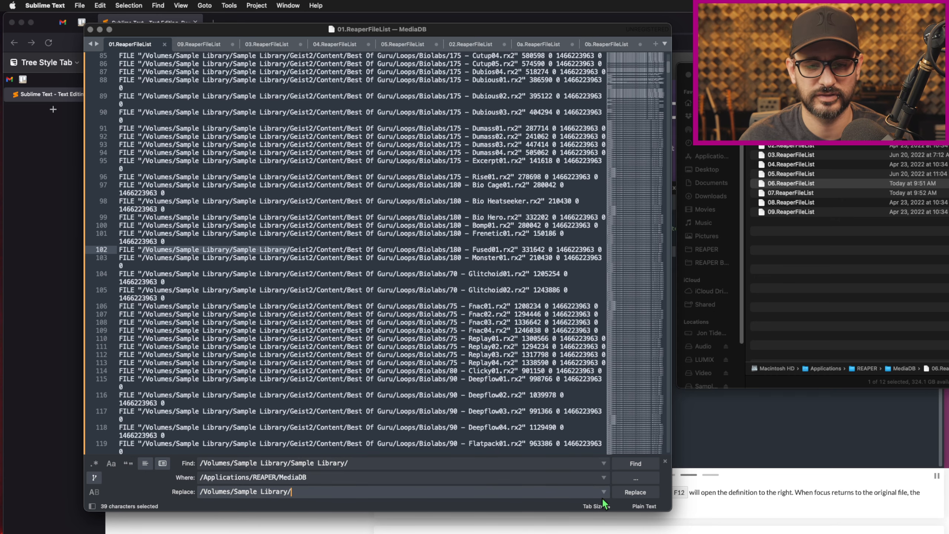
left_click(640, 497)
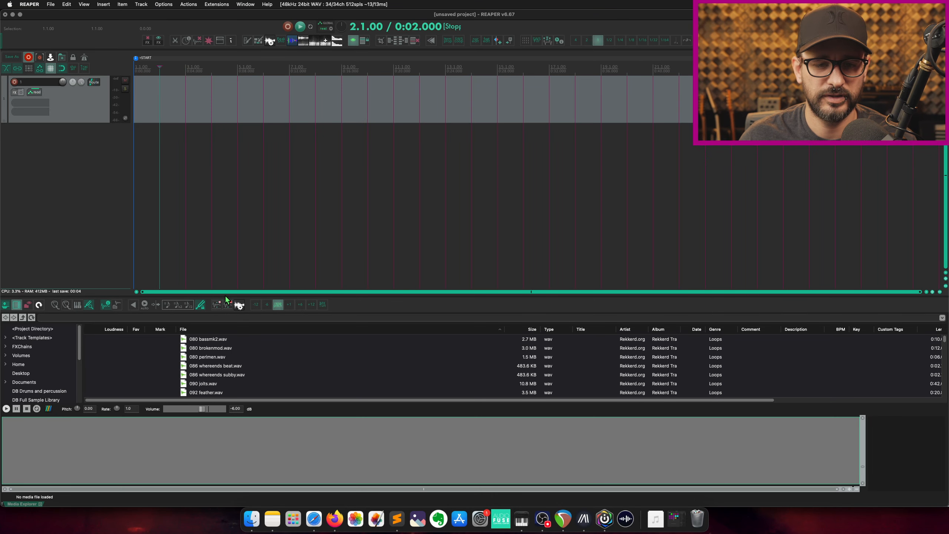
Step: In REAPER, enlarge the Media Explorer and check files in the DB MIDI FILES and DB: general hd 2448 databases
left_click_drag(225, 298, 280, 63)
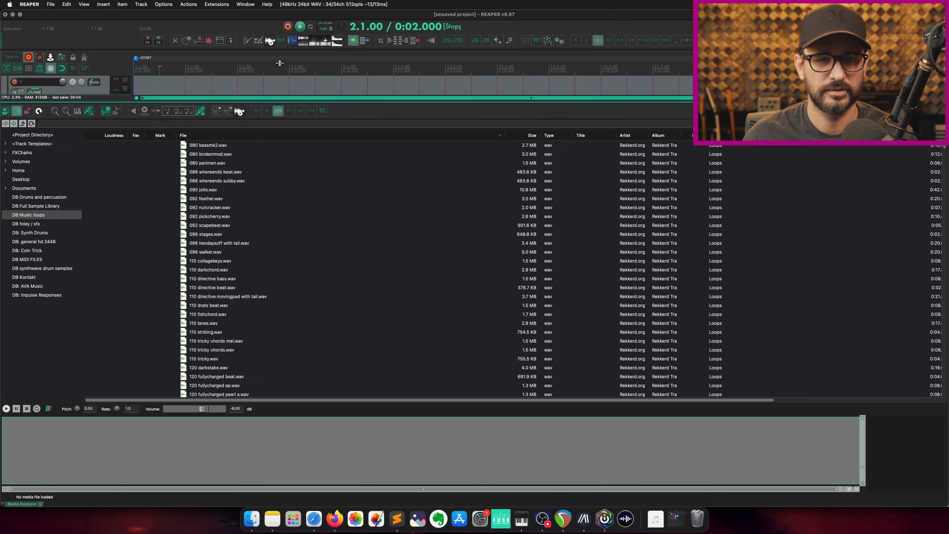
left_click(33, 259)
left_click(275, 177)
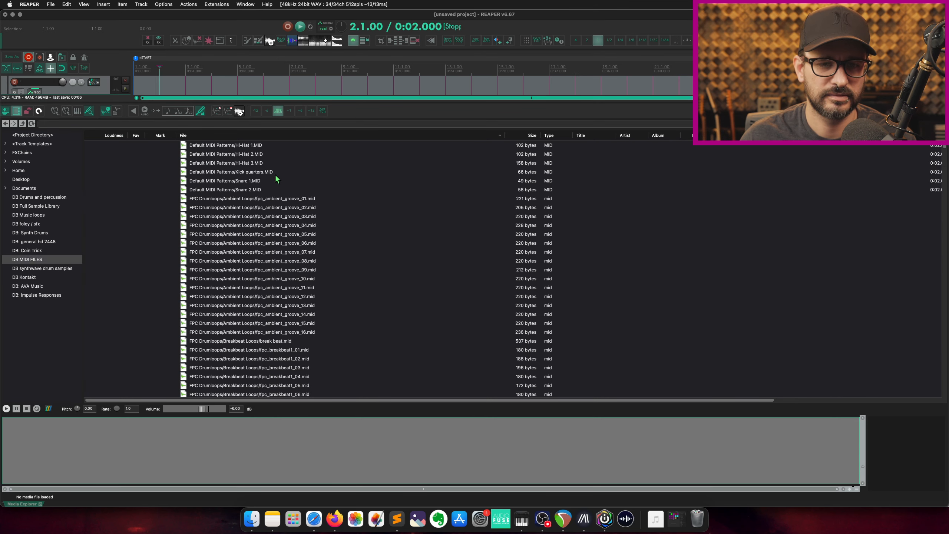
left_click(258, 215)
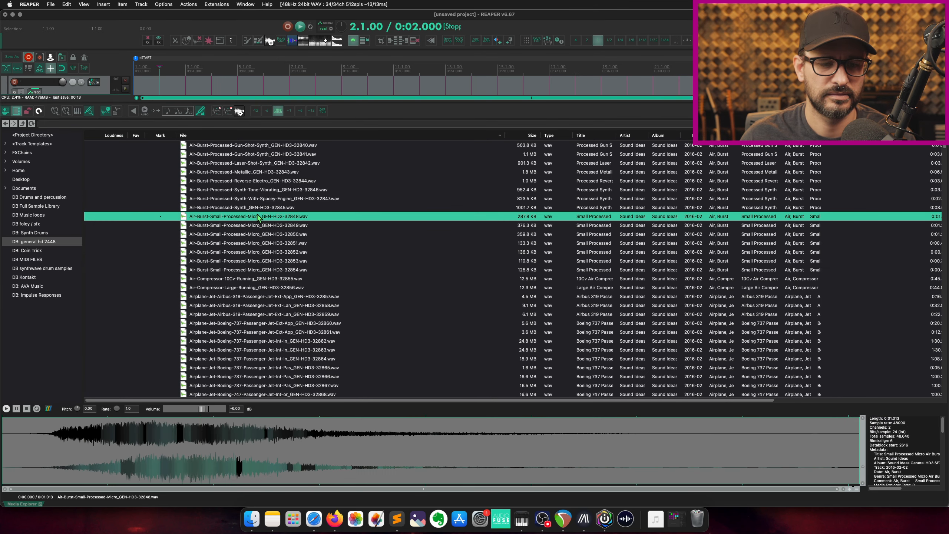
Step: Audition samples from the DB Drums and percussion, DB: Synth Drums and DB Kontakt databases to test their file paths
left_click(52, 197)
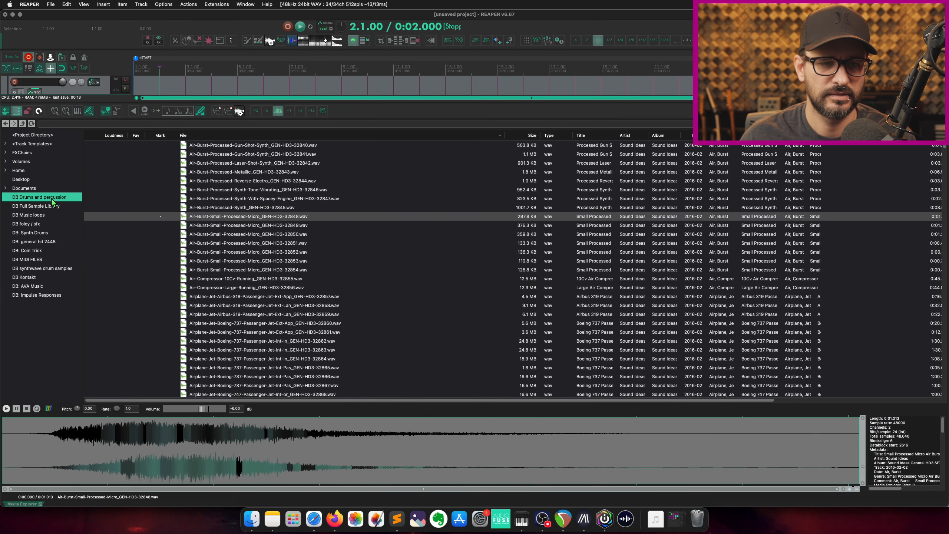
left_click(252, 166)
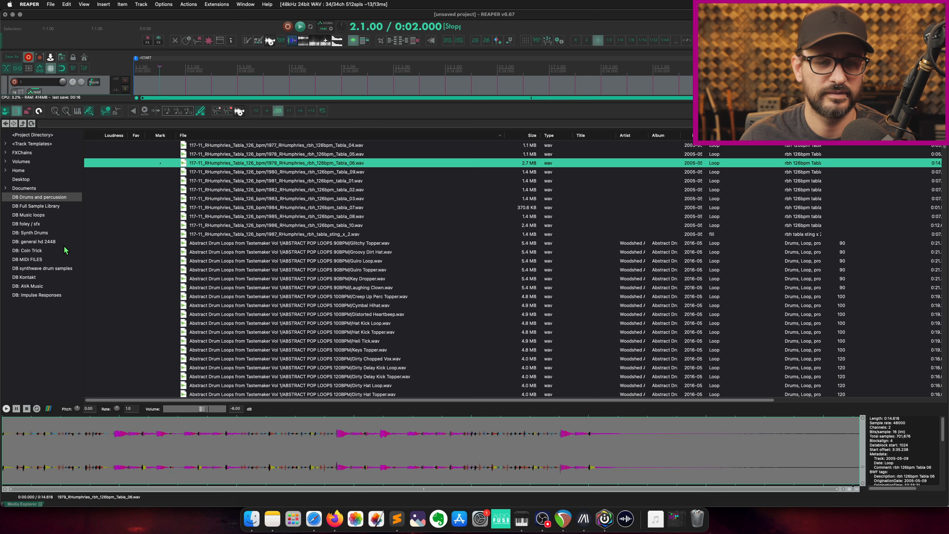
left_click(30, 232)
left_click(256, 193)
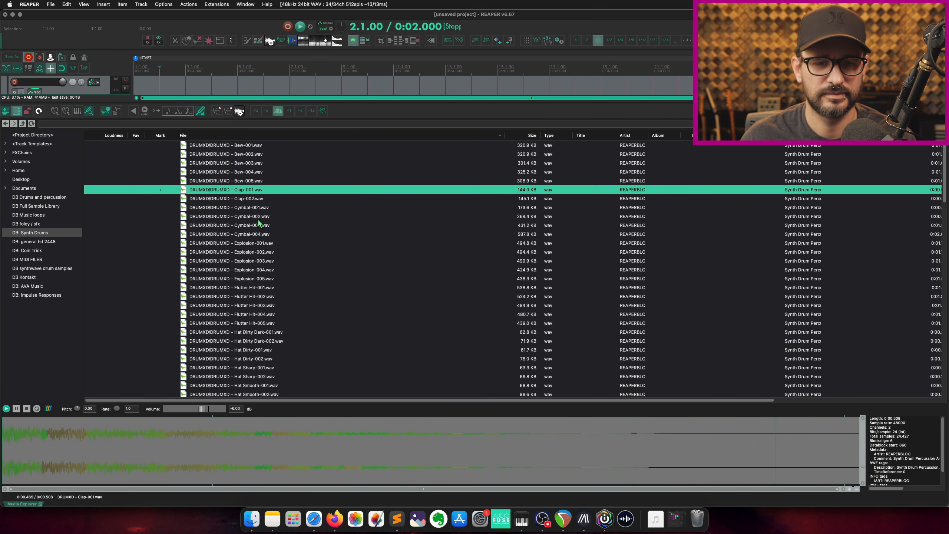
left_click(276, 289)
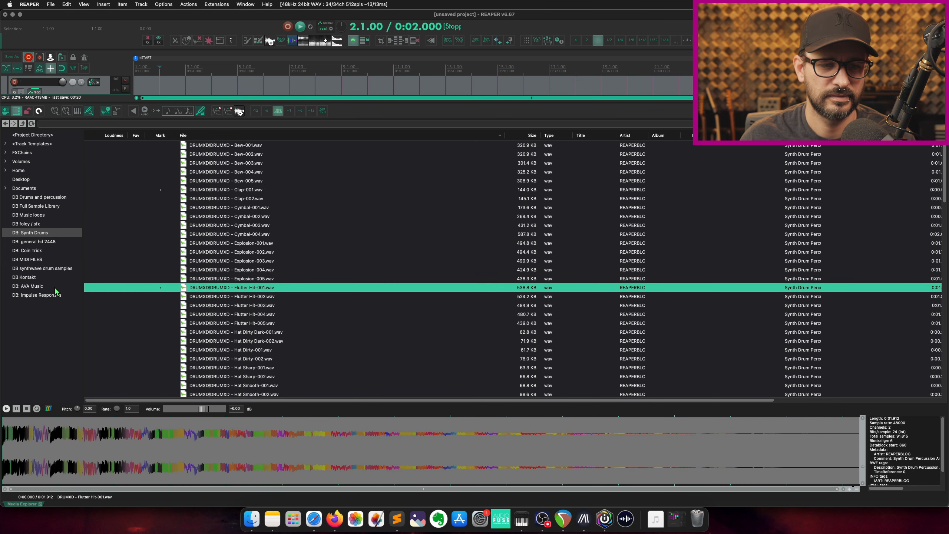
left_click(60, 277)
left_click(329, 243)
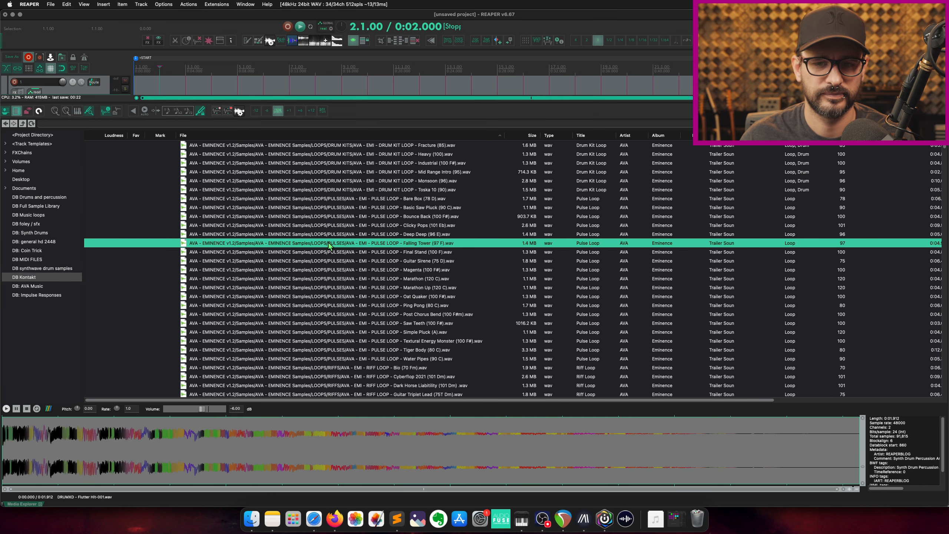